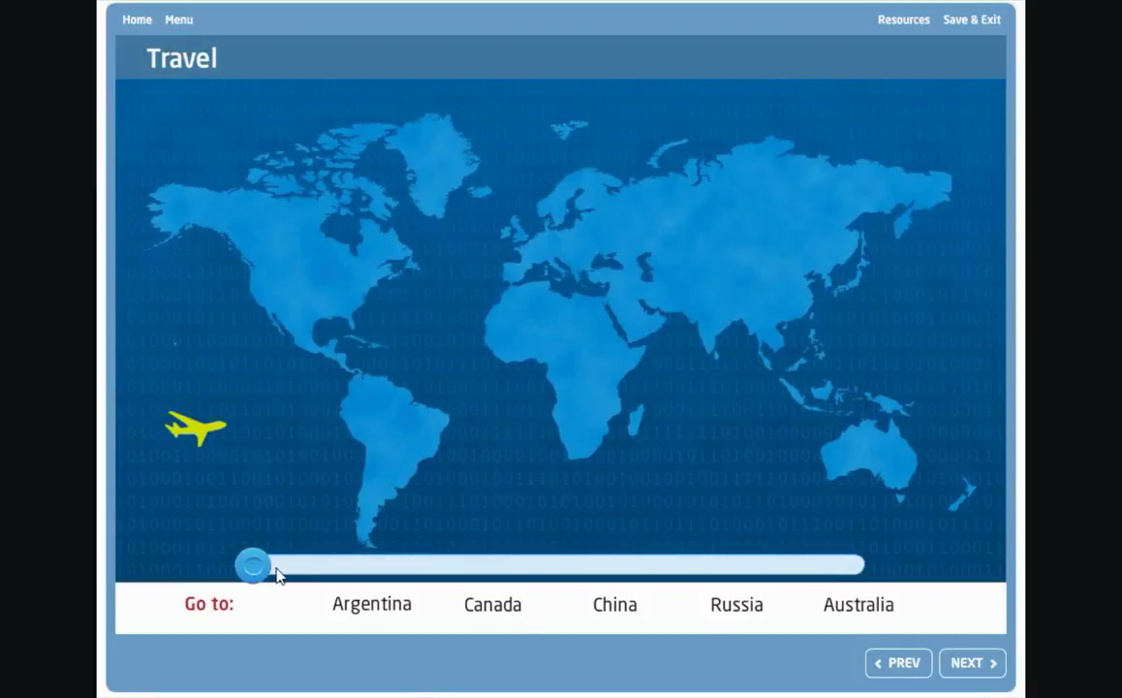
Test the Travel slide by moving the slider to Argentina and to China, closing each photo layer that opens
left_click_drag(261, 574, 376, 576)
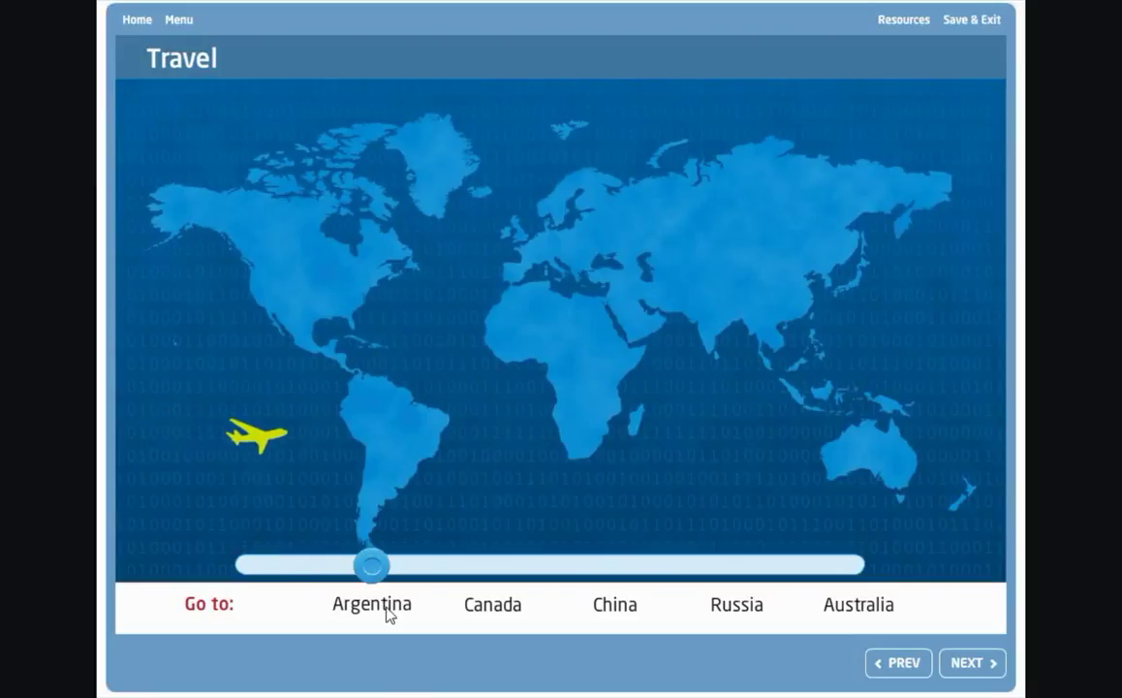
left_click(387, 611)
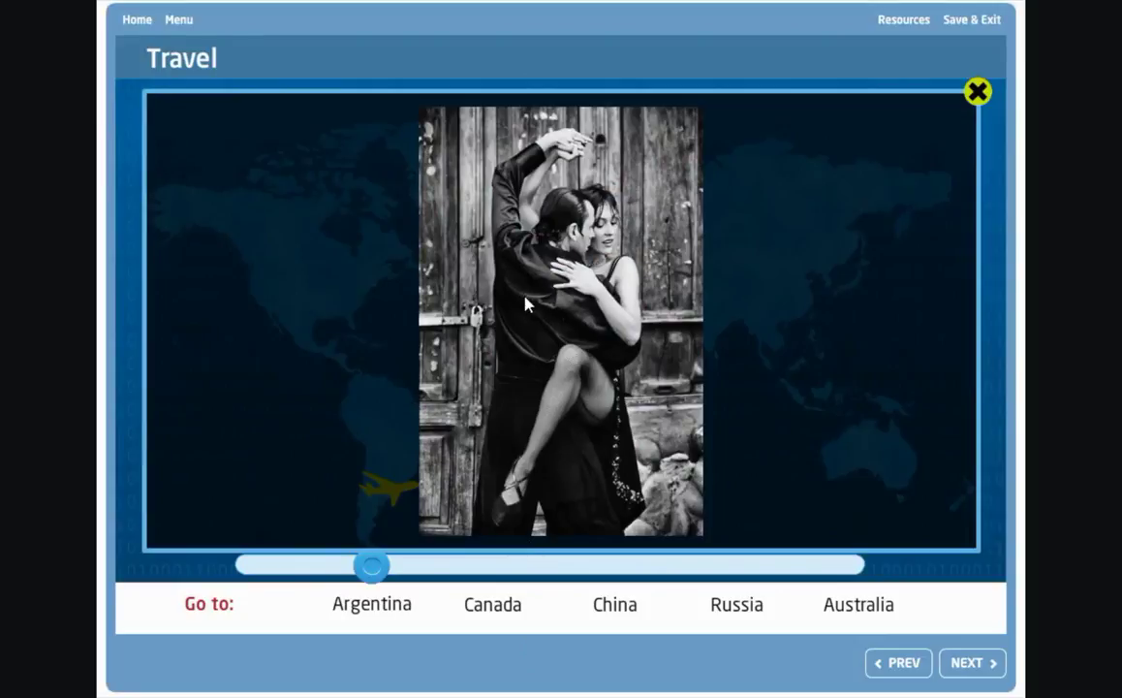
left_click(975, 92)
left_click_drag(372, 569, 610, 570)
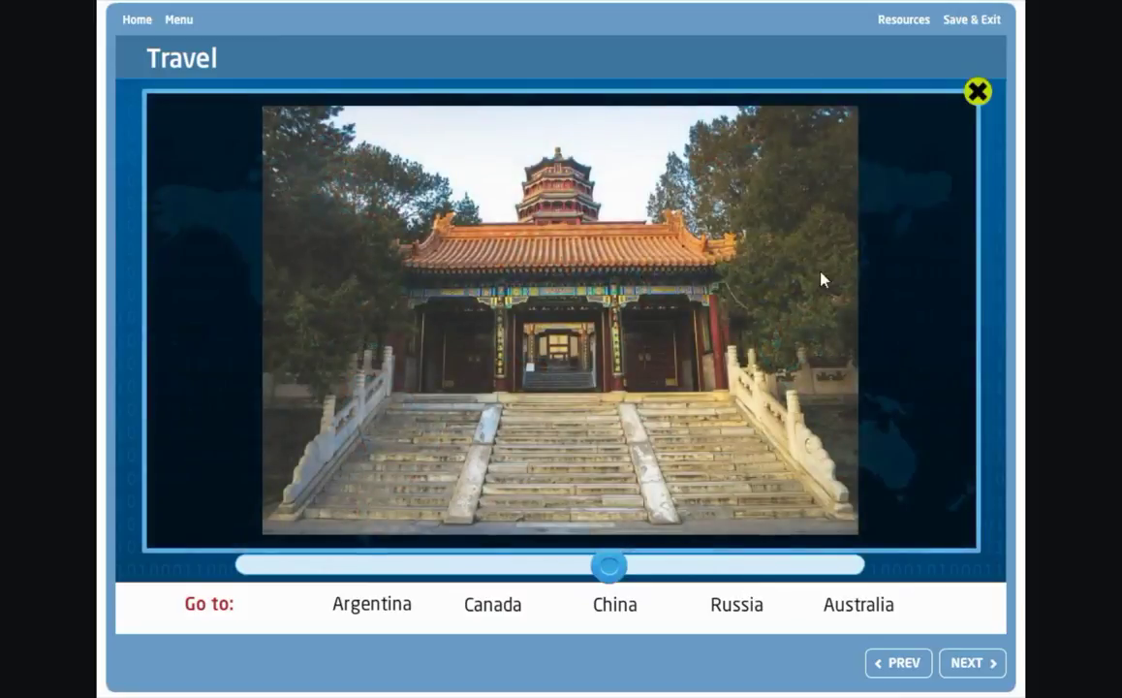
left_click(976, 93)
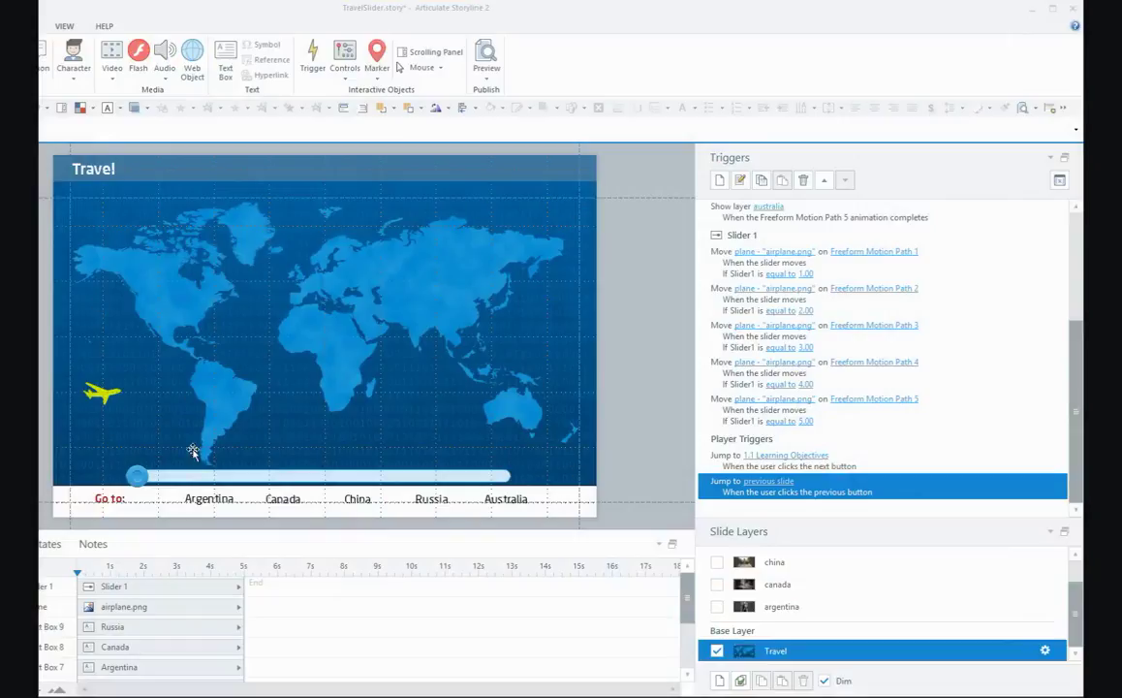
Inspect the airplane picture and the slider placed on the Travel slide in the editor
left_click(101, 393)
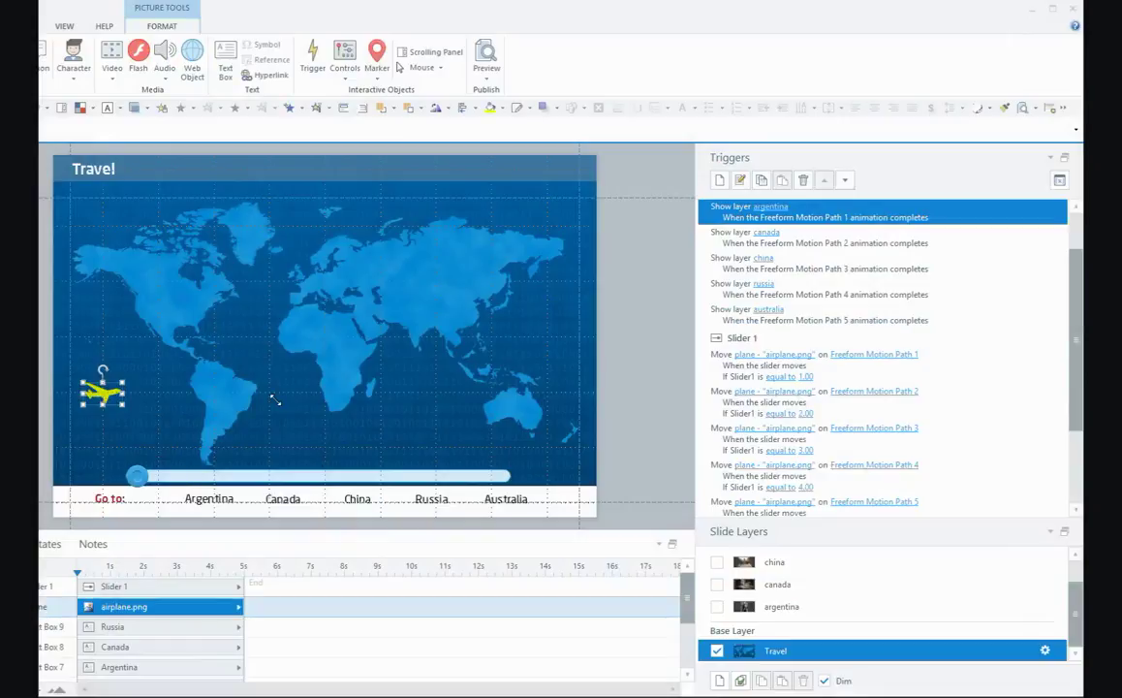
left_click(272, 477)
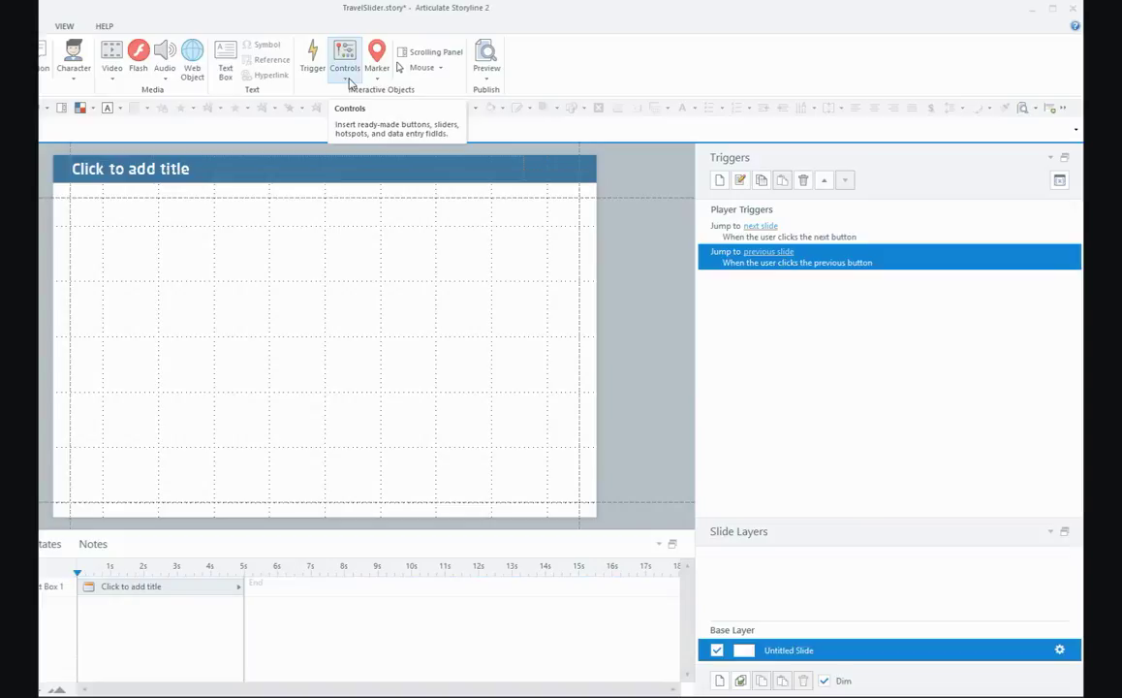
Insert a slider control with a round thumb across the lower part of the blank slide
left_click(349, 81)
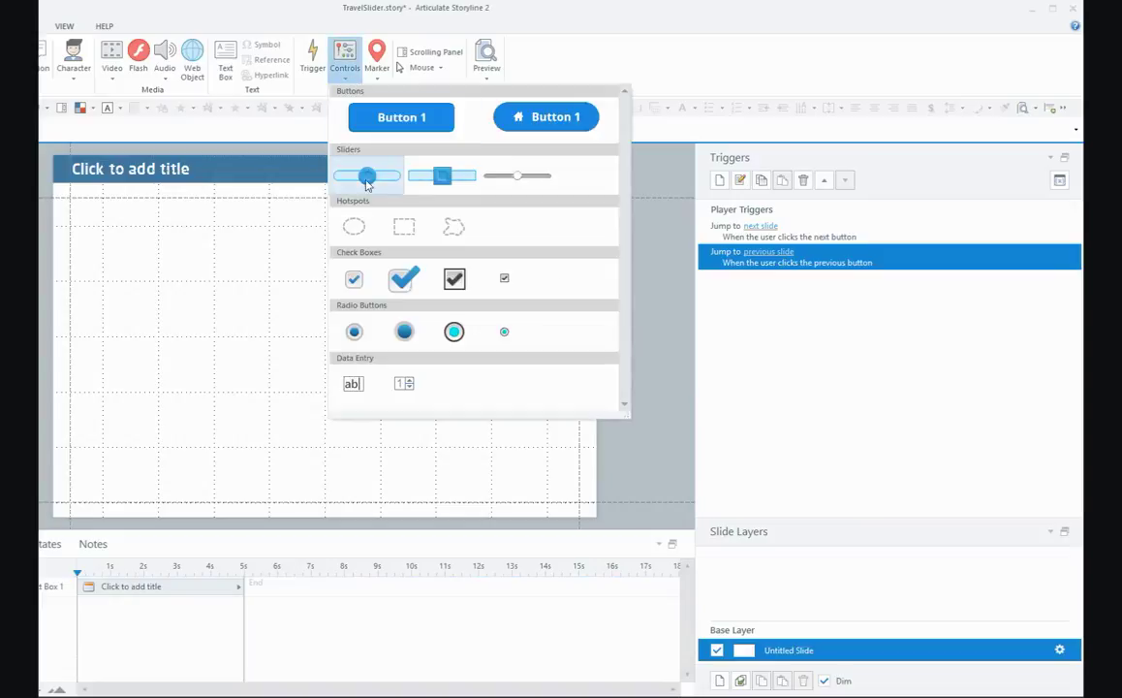
left_click(347, 177)
left_click_drag(106, 455, 547, 464)
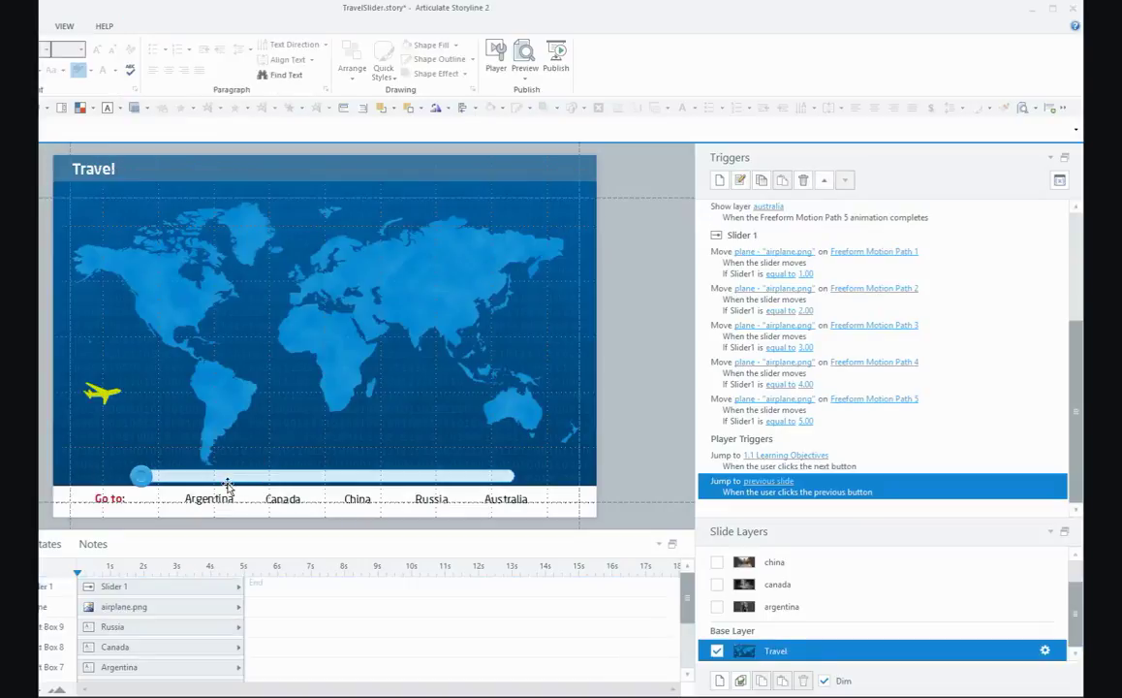
Set the Travel slide's slider to update its variable when the learner releases it
left_click(140, 474)
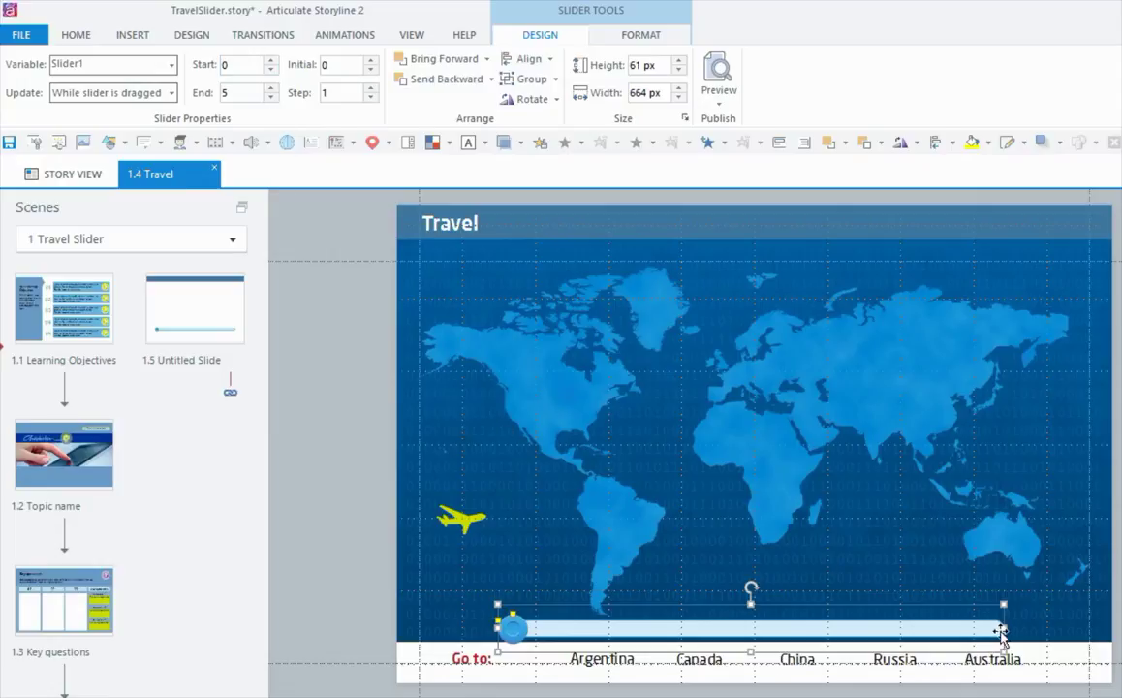
double_click(346, 67)
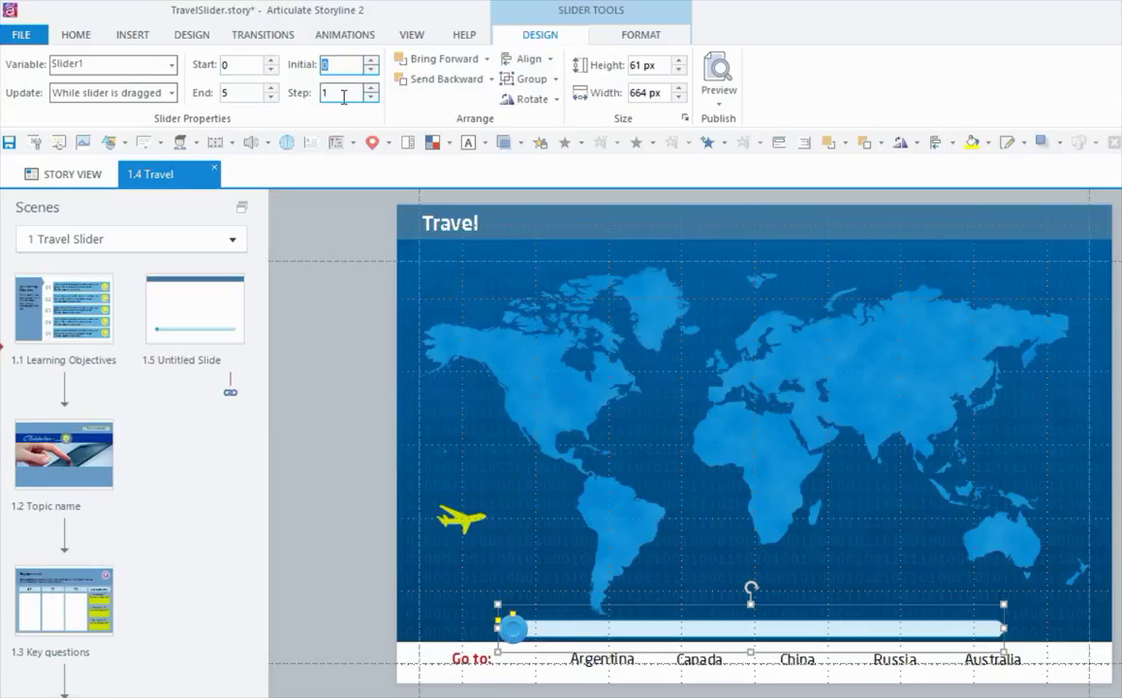
left_click(171, 93)
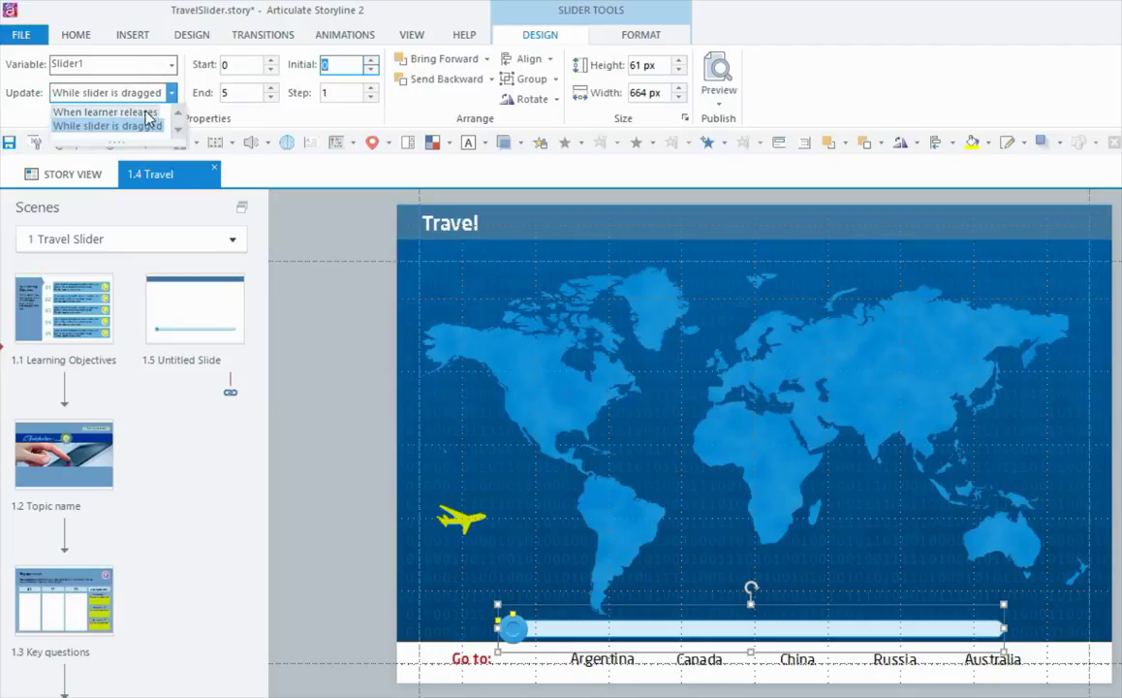
left_click(148, 117)
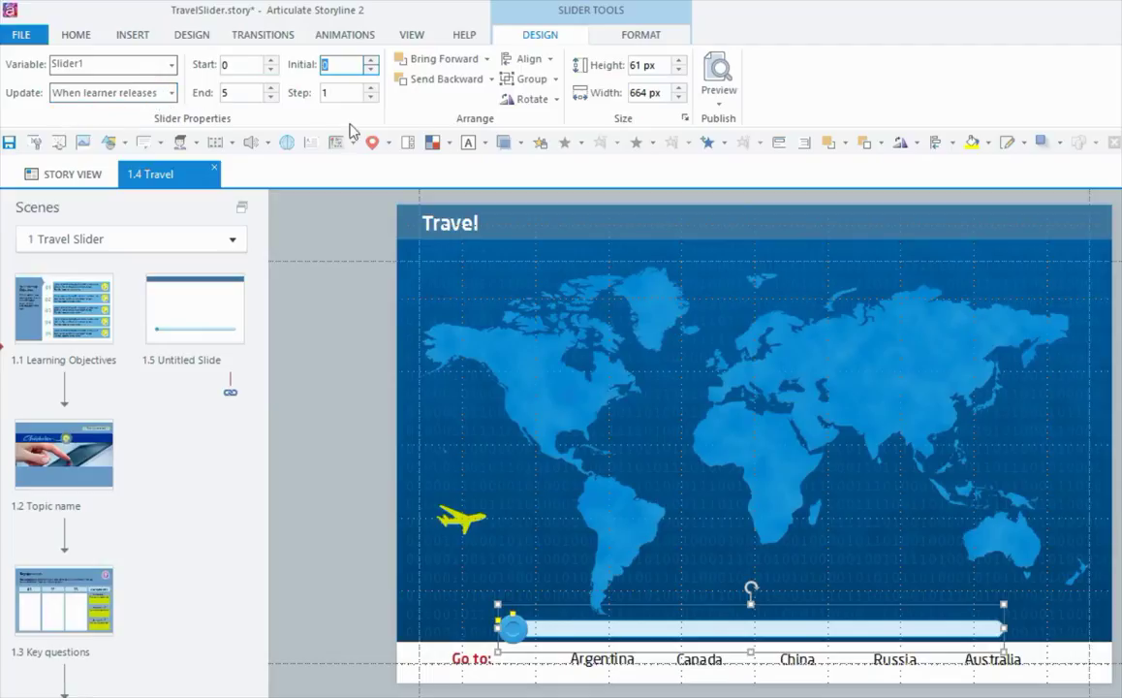
Browse the thumb styles available for the Travel slide's slider without applying a different one
left_click(679, 38)
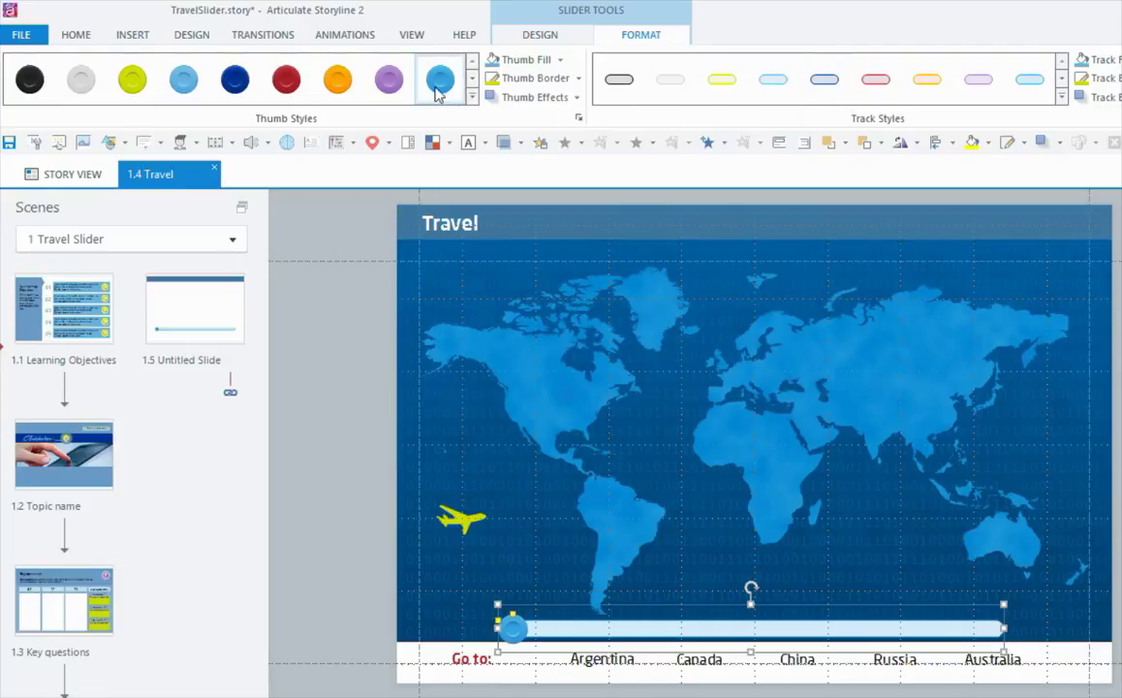
left_click(472, 96)
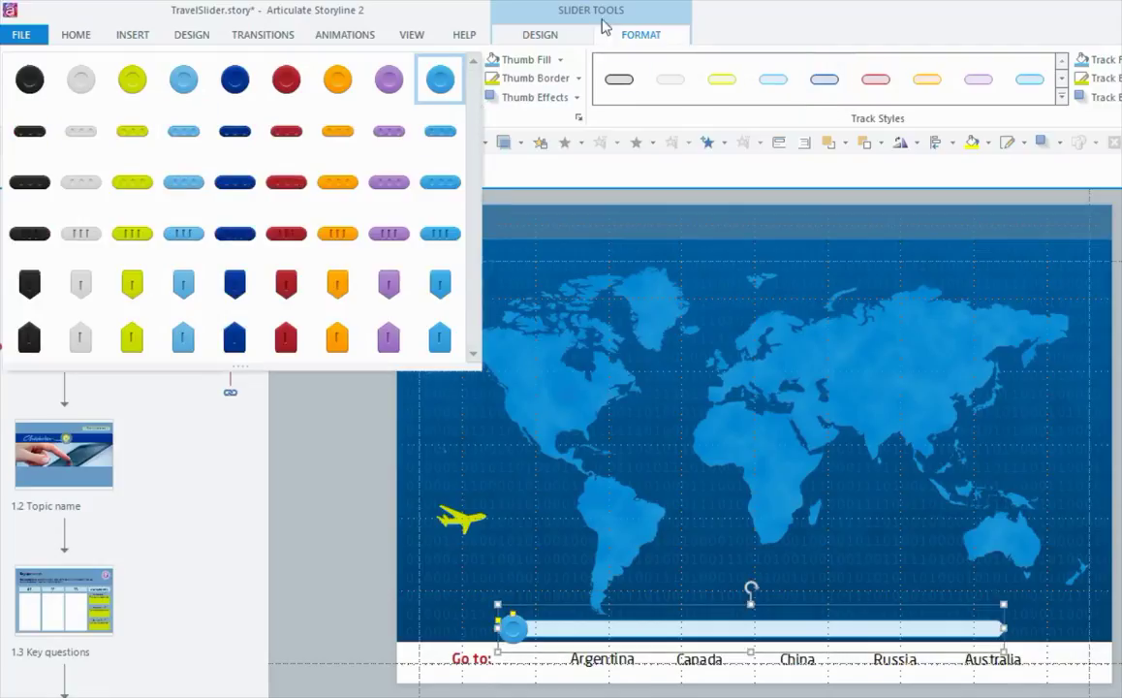
left_click(708, 28)
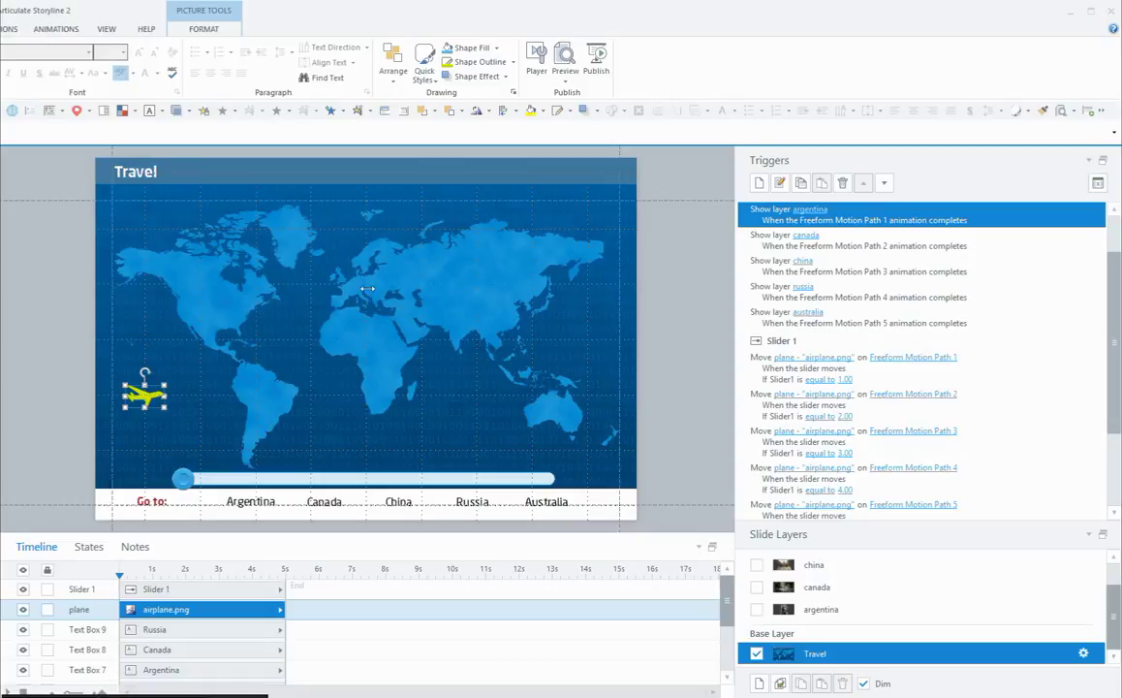
Browse the motion path types that can be added to the airplane picture, including the custom Freeform path
left_click(58, 28)
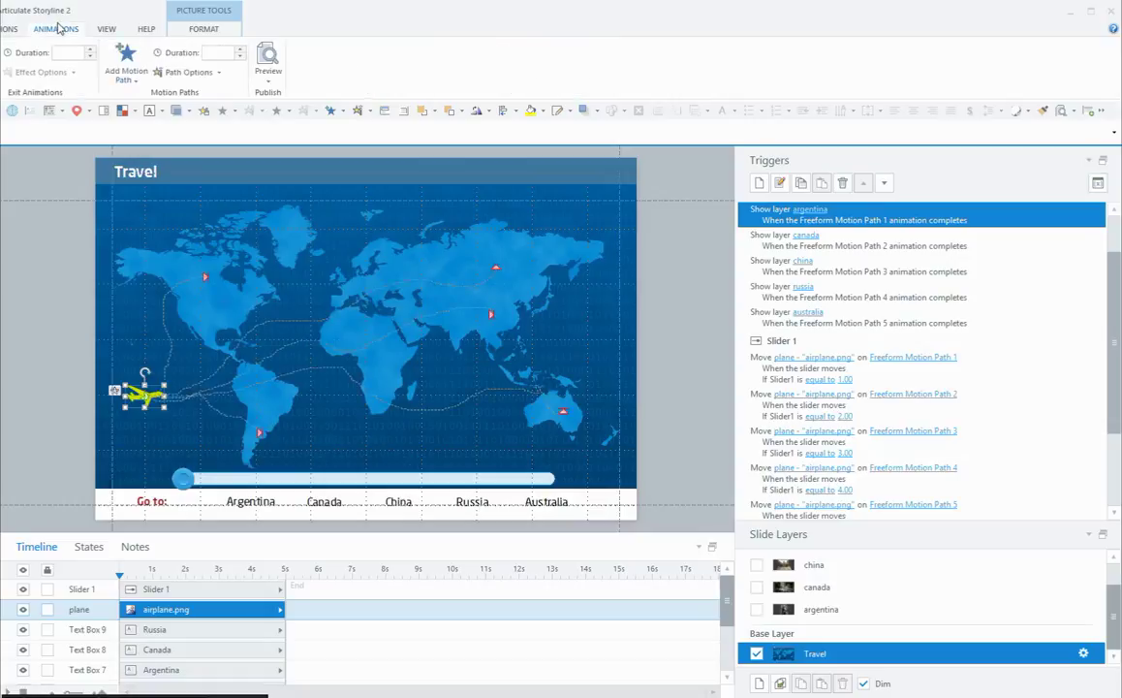
left_click(143, 81)
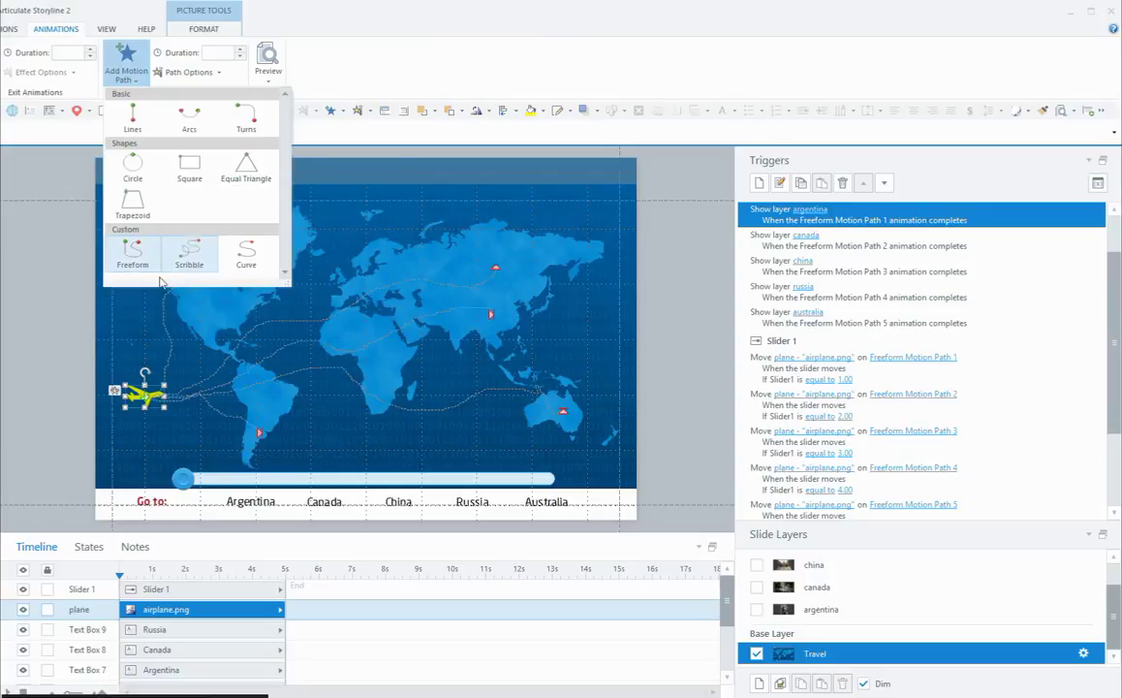
left_click(56, 254)
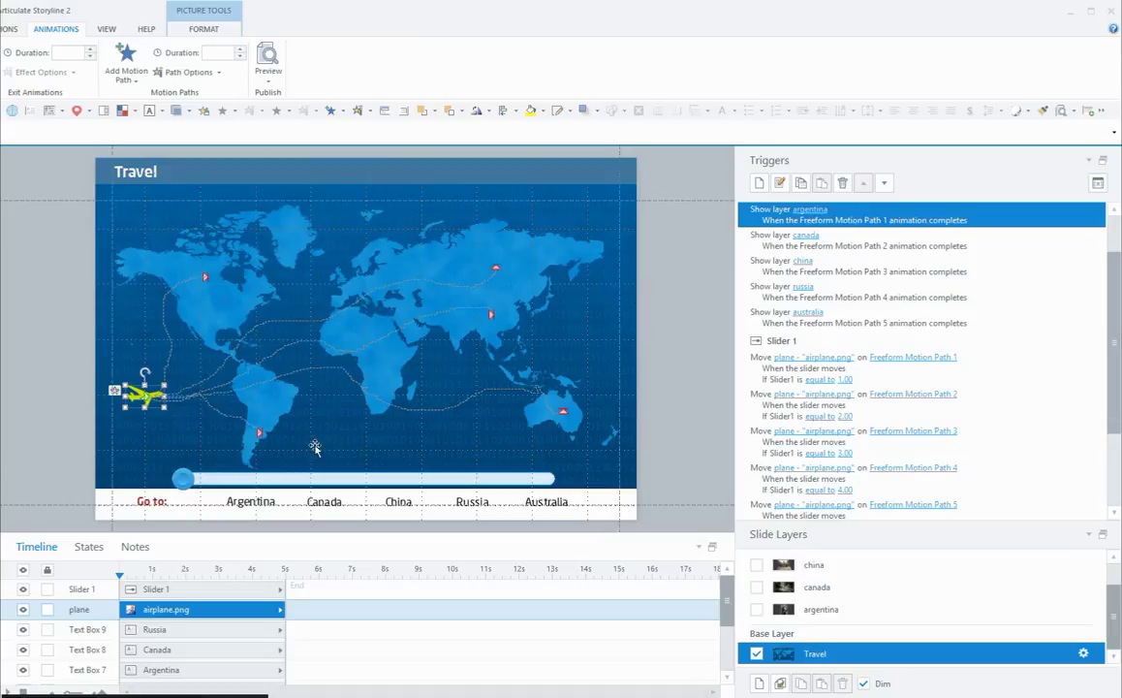
Select the airplane's motion path that ends in China and review its path options
left_click(235, 395)
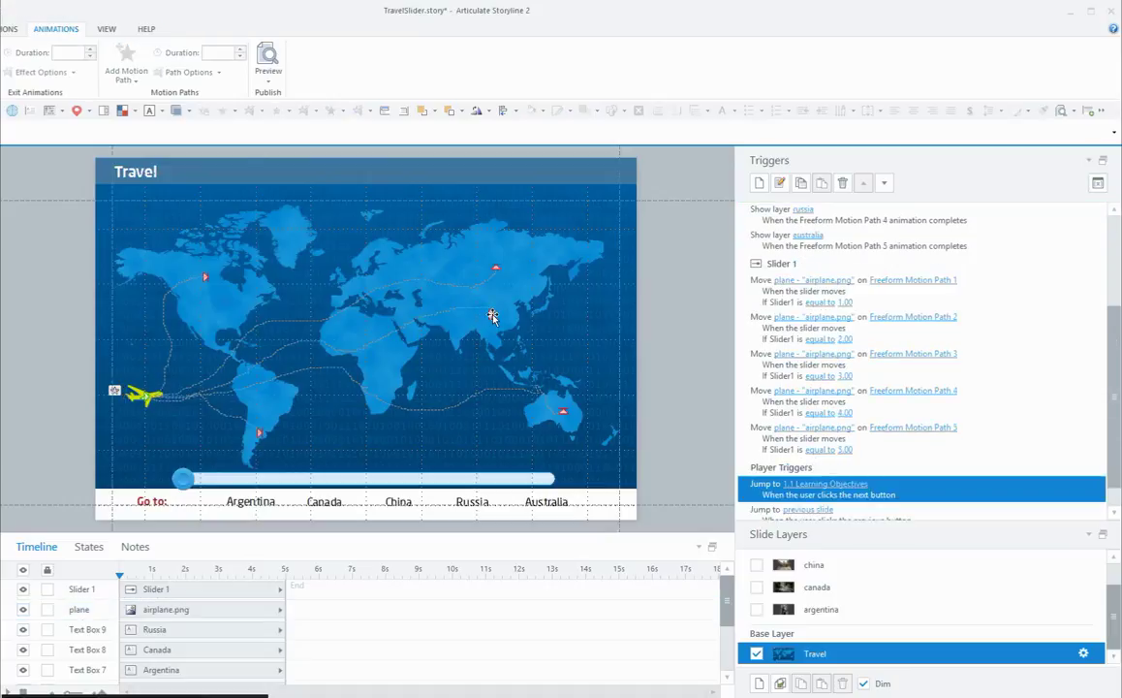
left_click(494, 314)
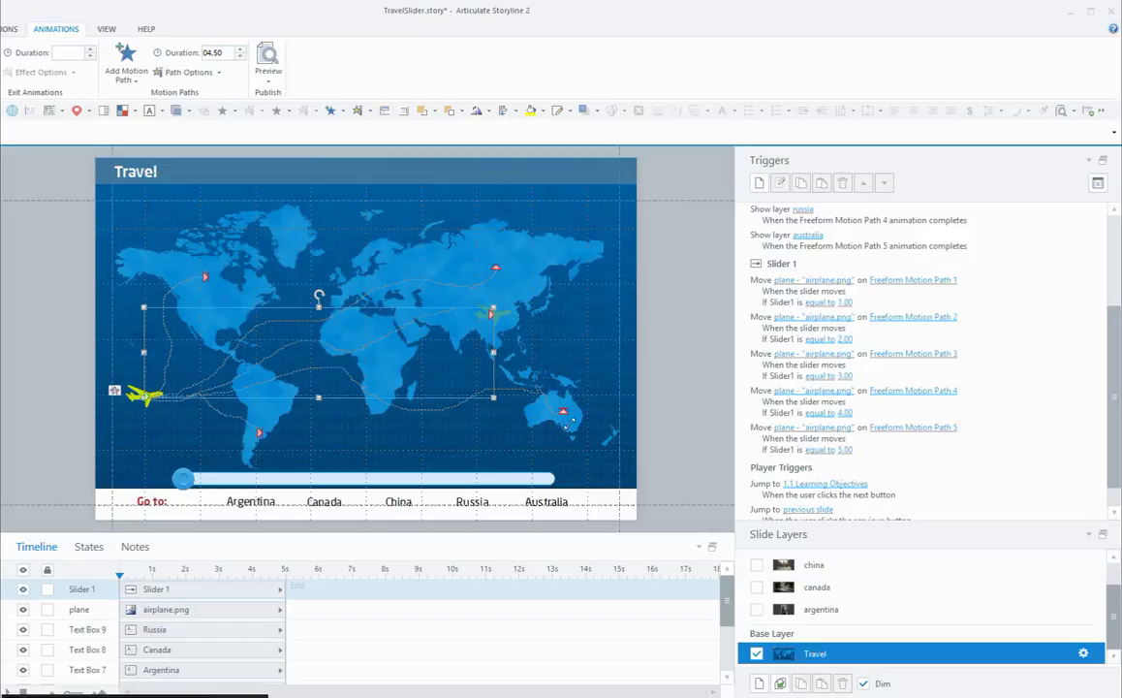
left_click(219, 74)
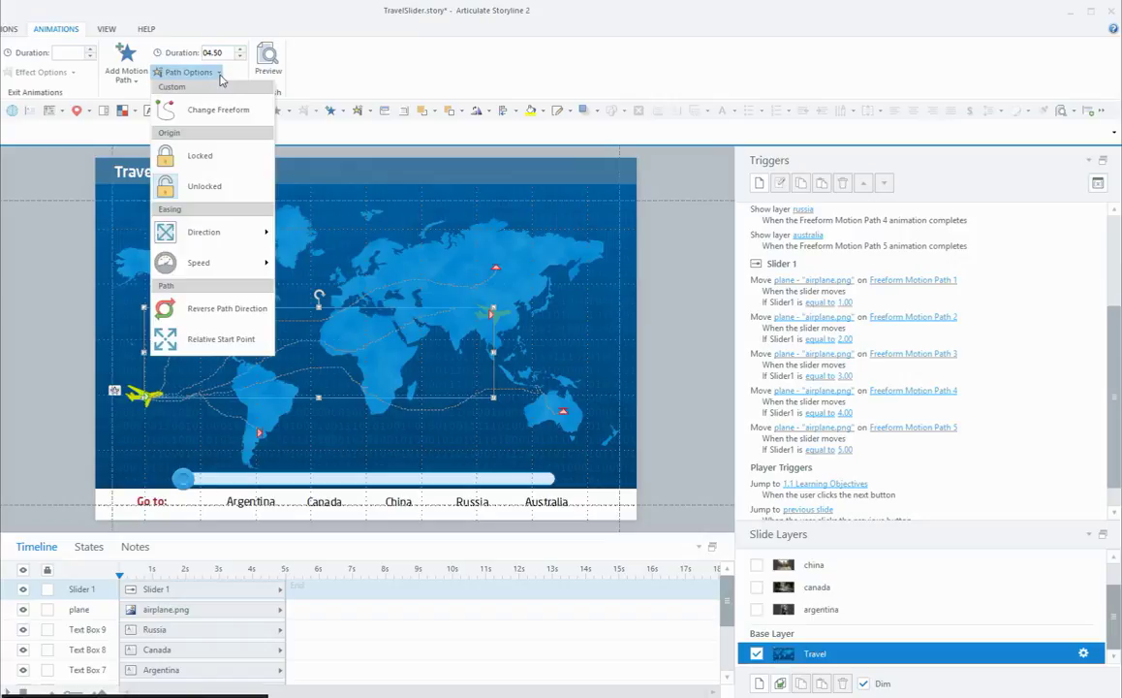
left_click(233, 76)
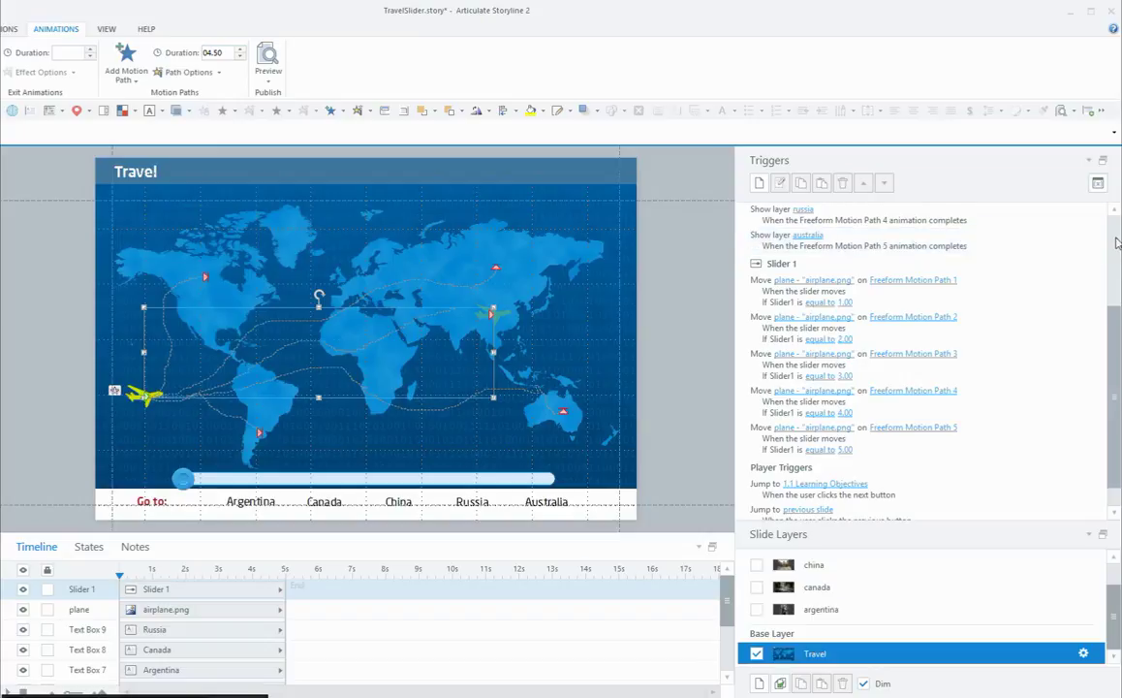
Enlarge the layer list, view the argentina, canada, china, russia and australia layers in turn, and return to the Travel base layer
scroll(964, 361, "up", 2)
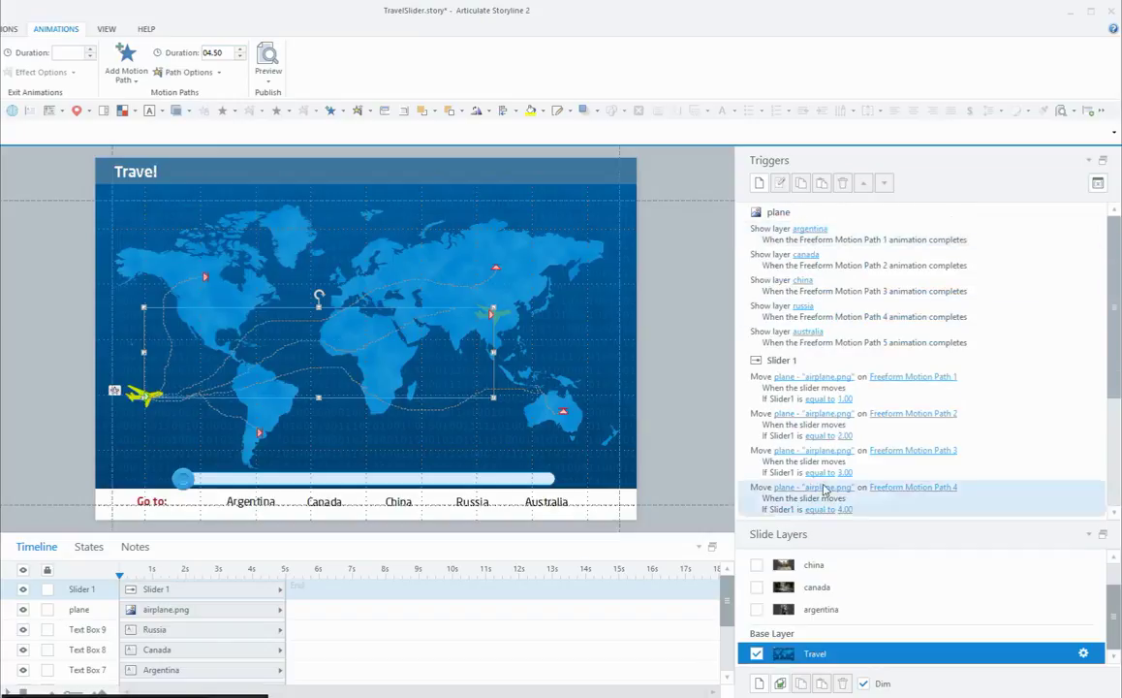
left_click_drag(823, 521, 814, 393)
left_click(839, 608)
left_click(819, 586)
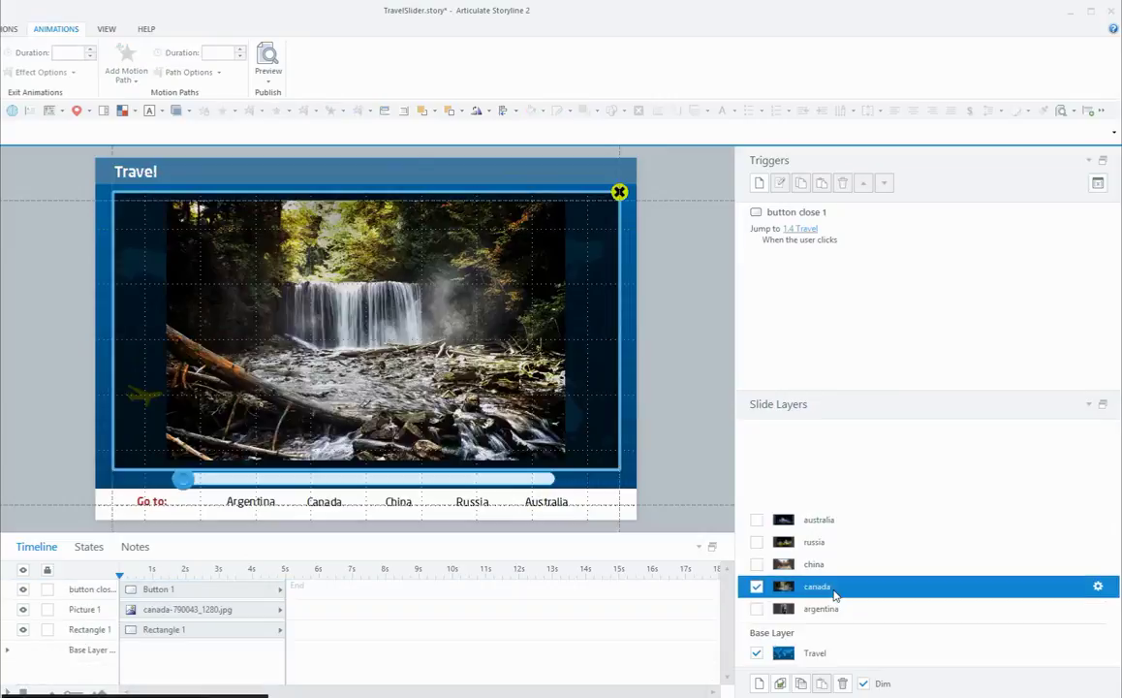
left_click(820, 565)
left_click(814, 542)
left_click(812, 520)
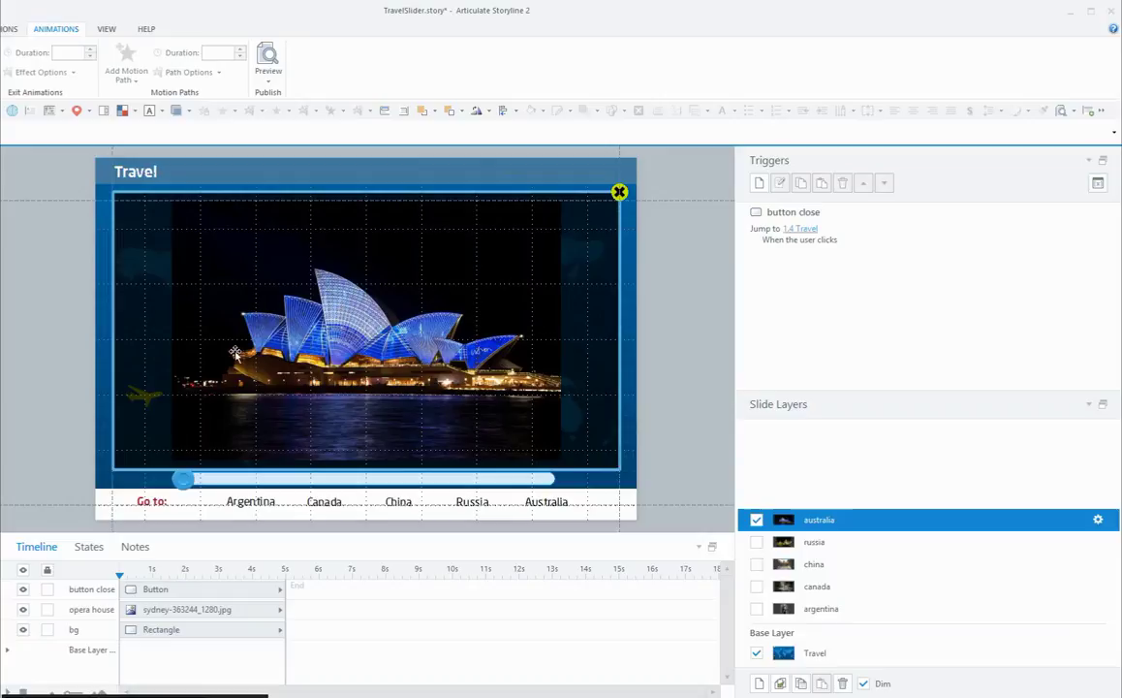
left_click(833, 655)
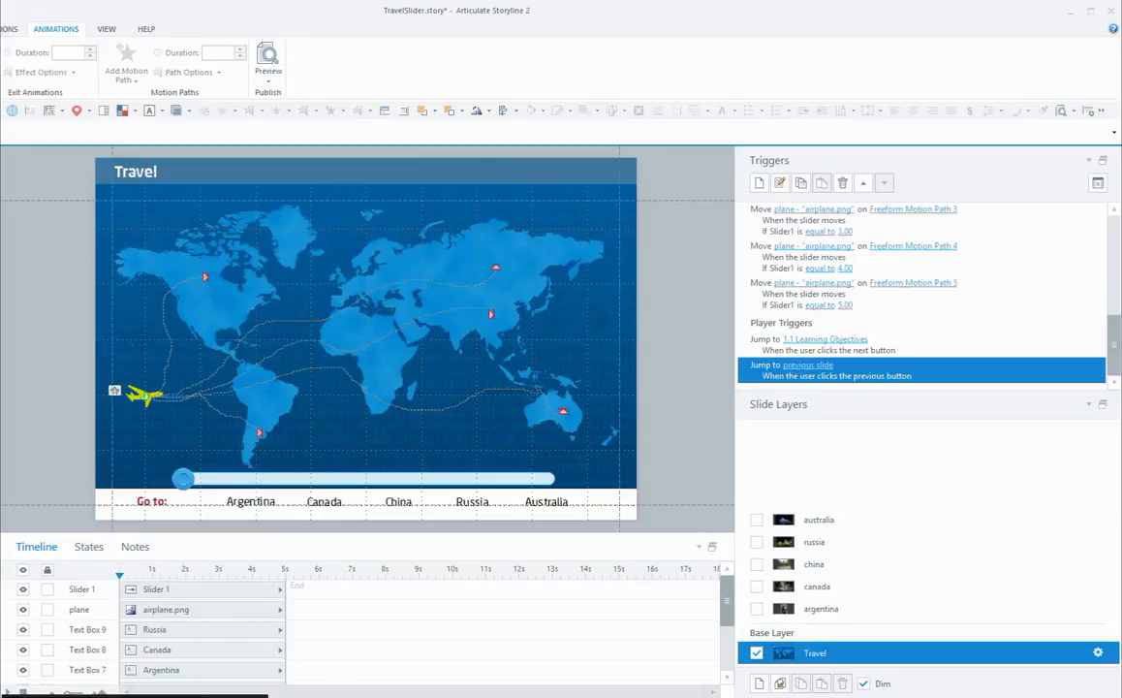
Enlarge the trigger list and examine the slider trigger for Freeform Motion Path 1 against the Argentina label on the slide
left_click_drag(1115, 363, 1114, 262)
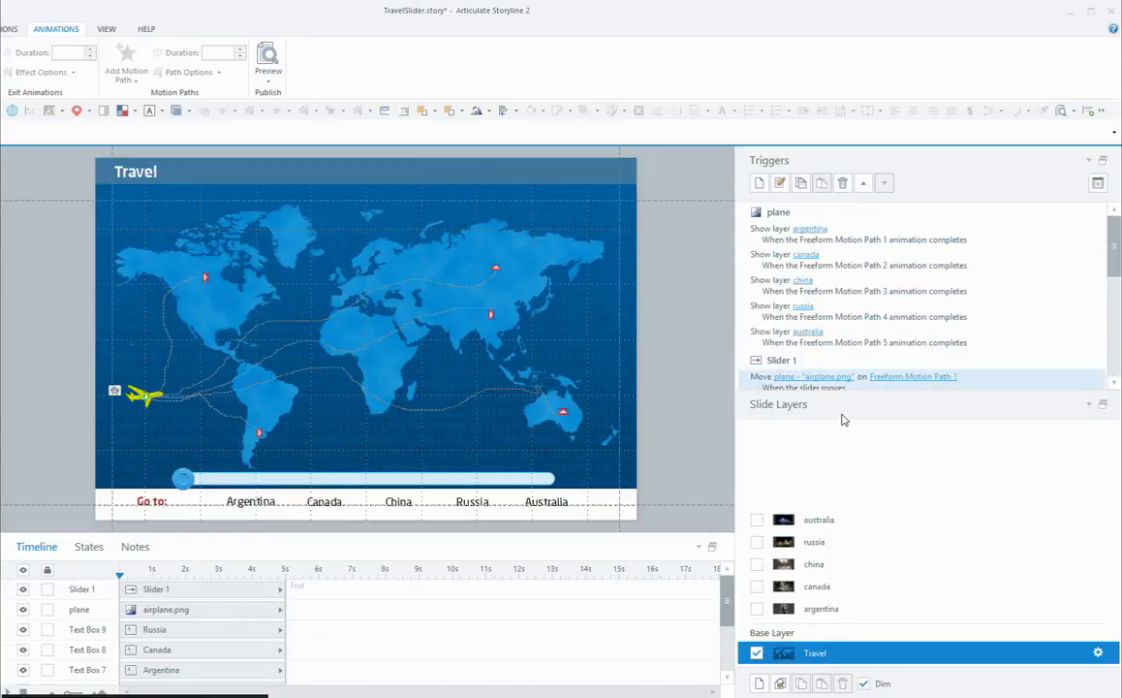
left_click_drag(836, 394, 836, 566)
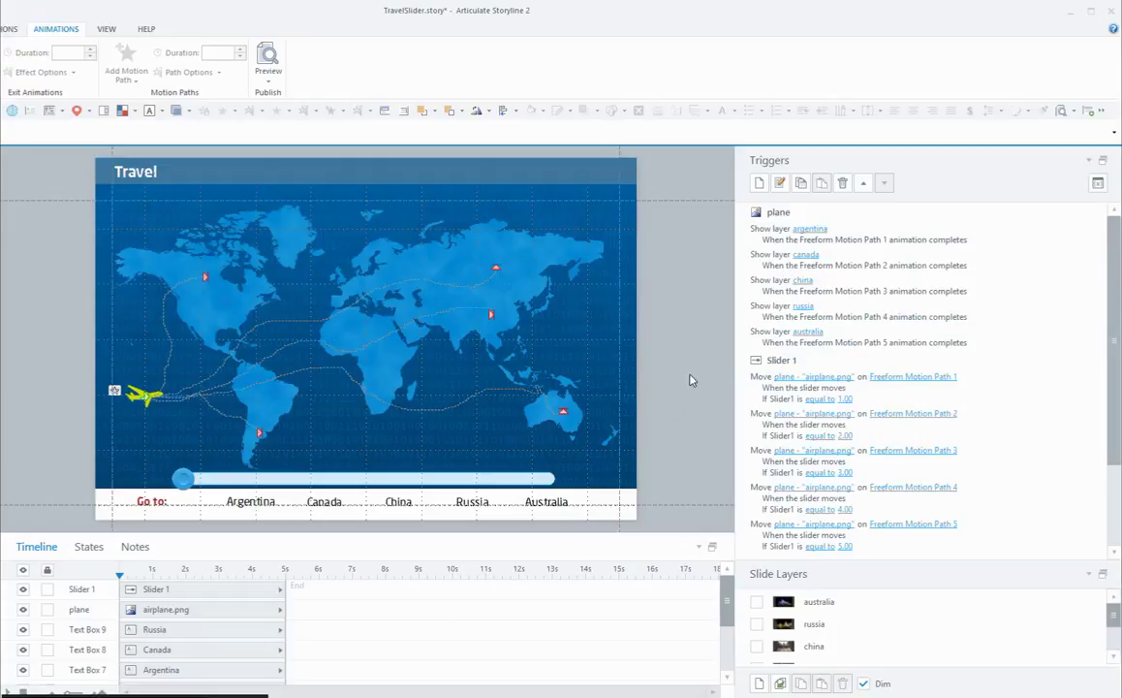
left_click(755, 399)
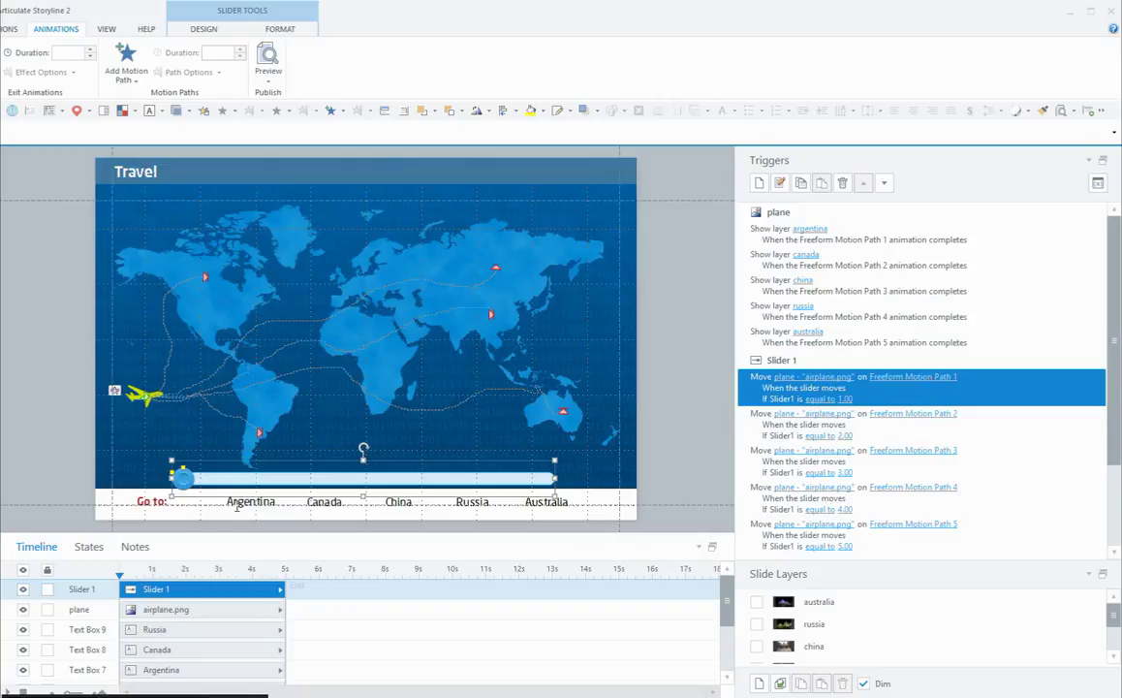
left_click(236, 503)
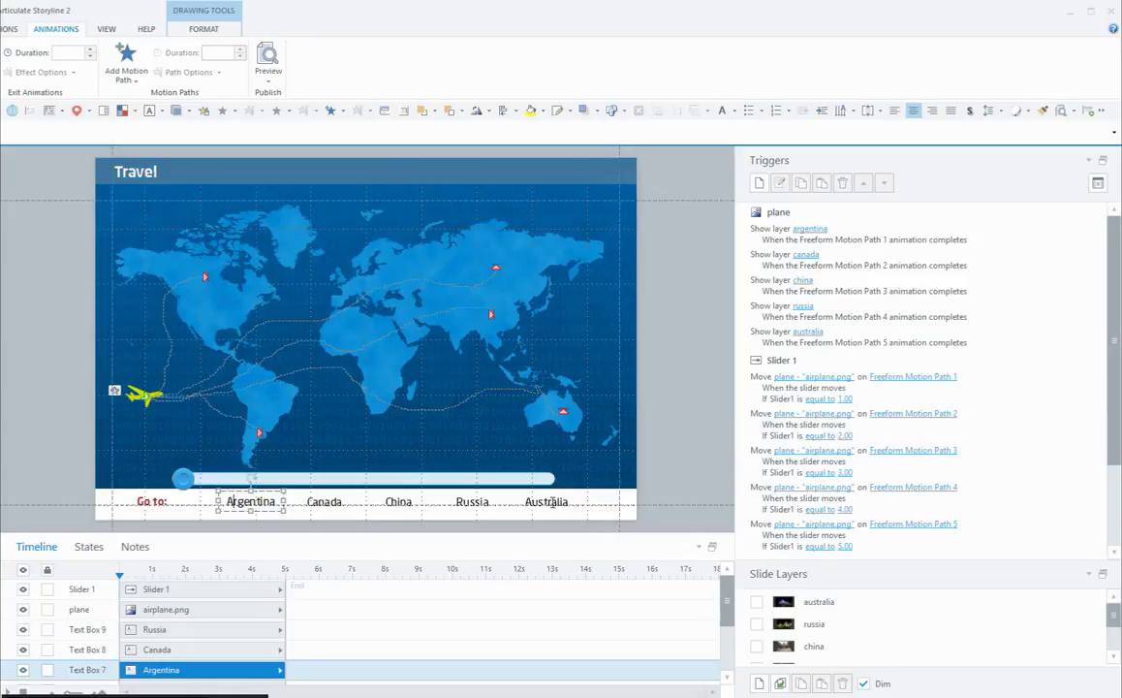
left_click(748, 387)
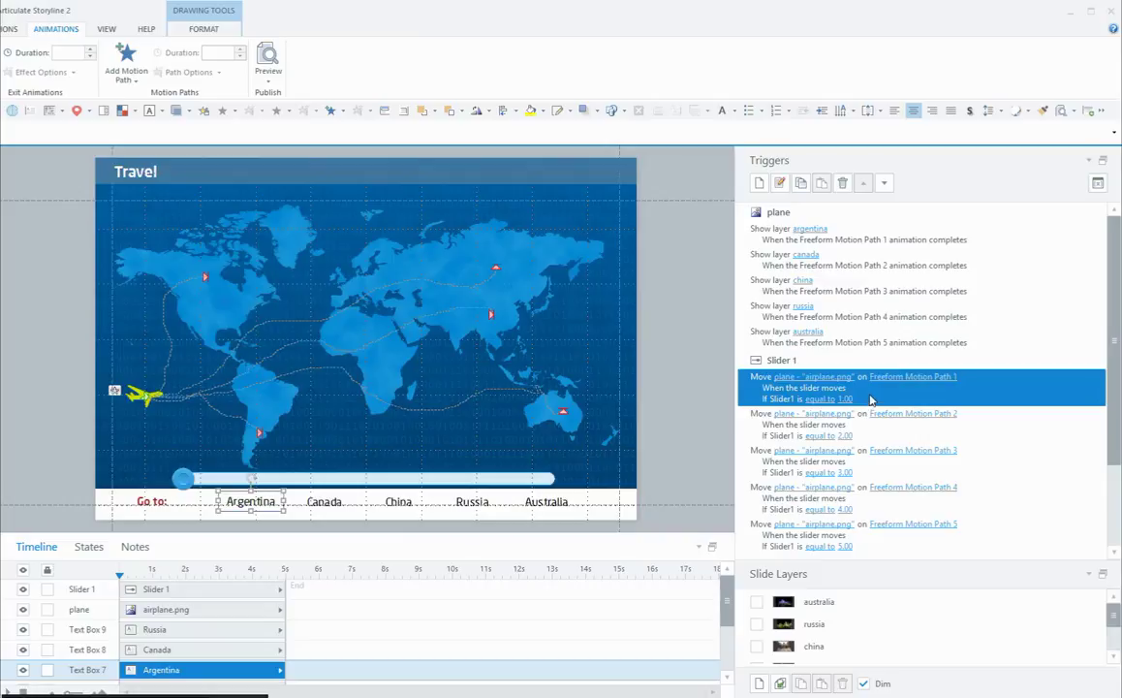
Set the plane's show-layer trigger for argentina to run when the Freeform Motion Path 1 animation completes
left_click(767, 235)
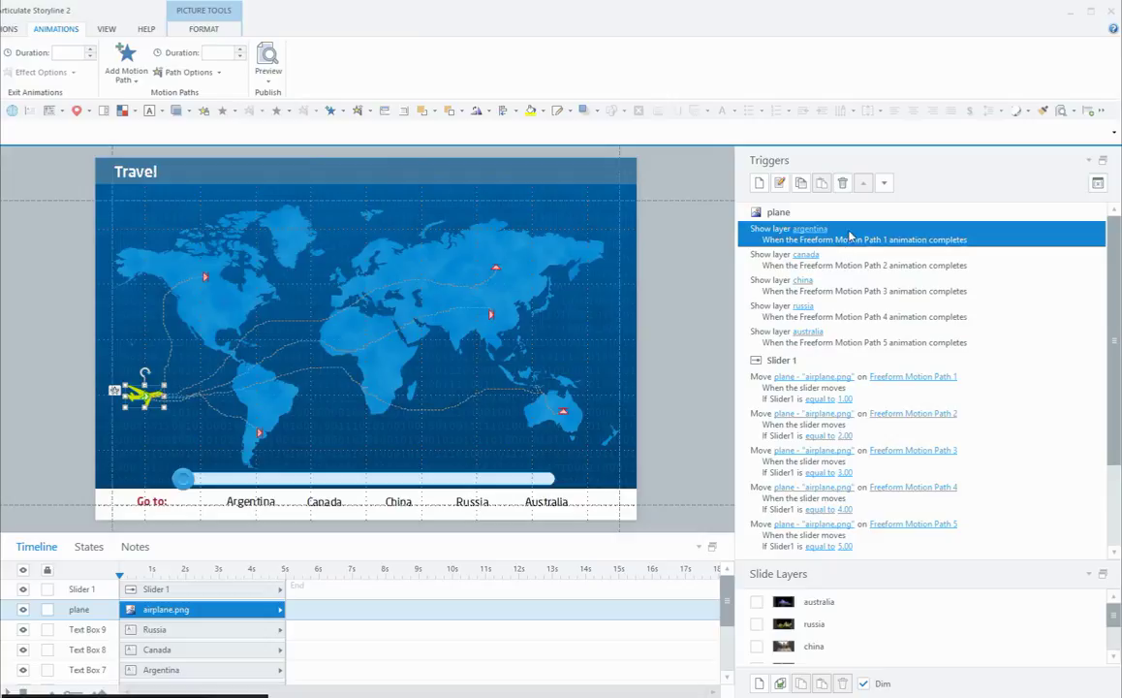
double_click(849, 235)
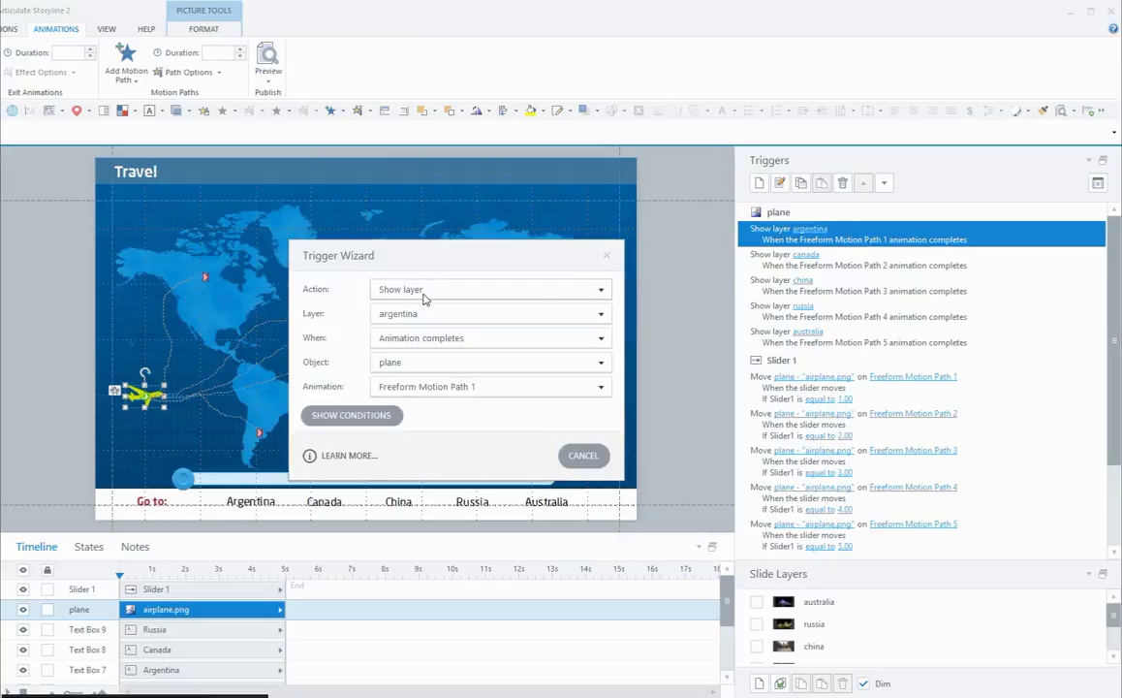
left_click(604, 338)
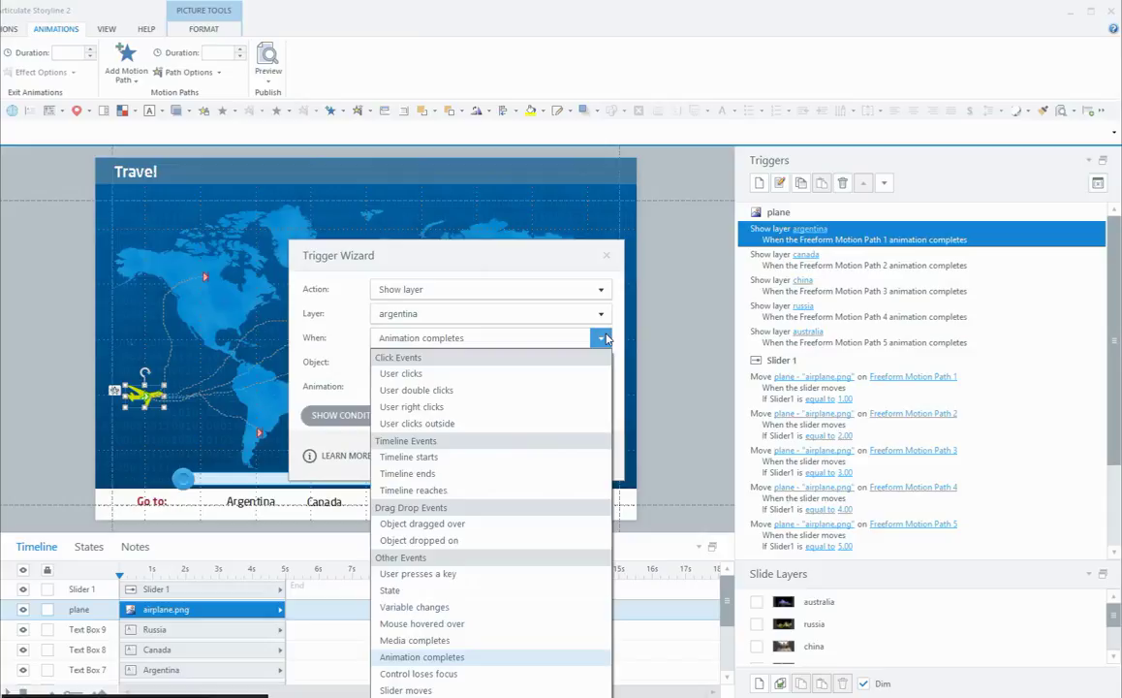
left_click(461, 660)
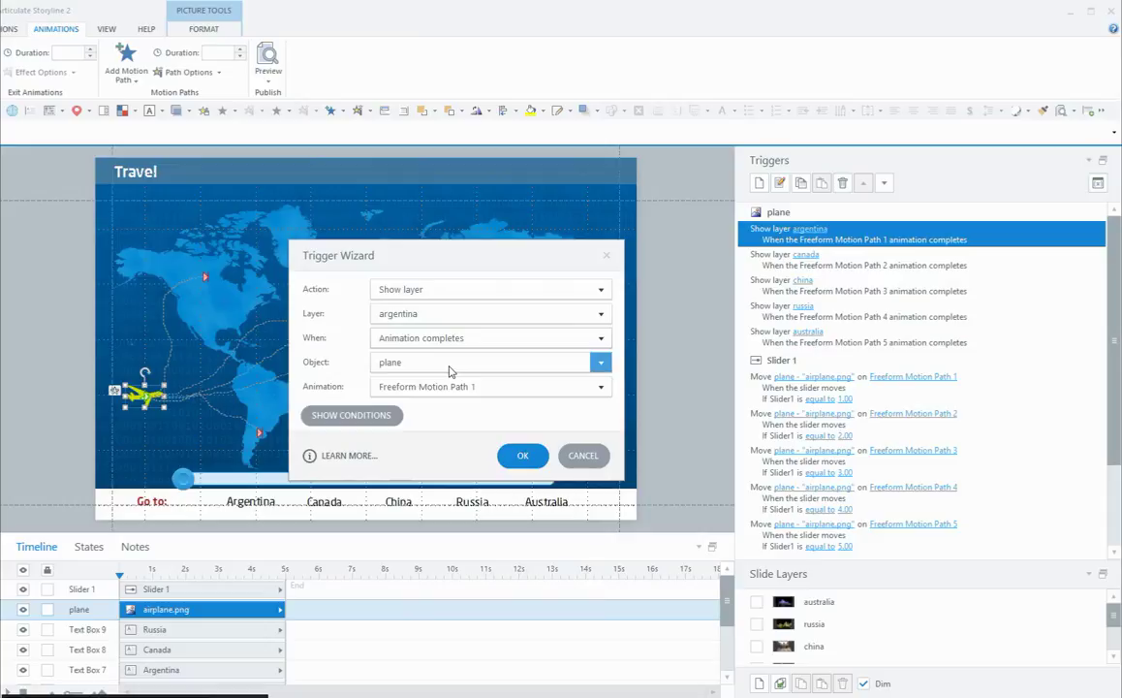
left_click(472, 387)
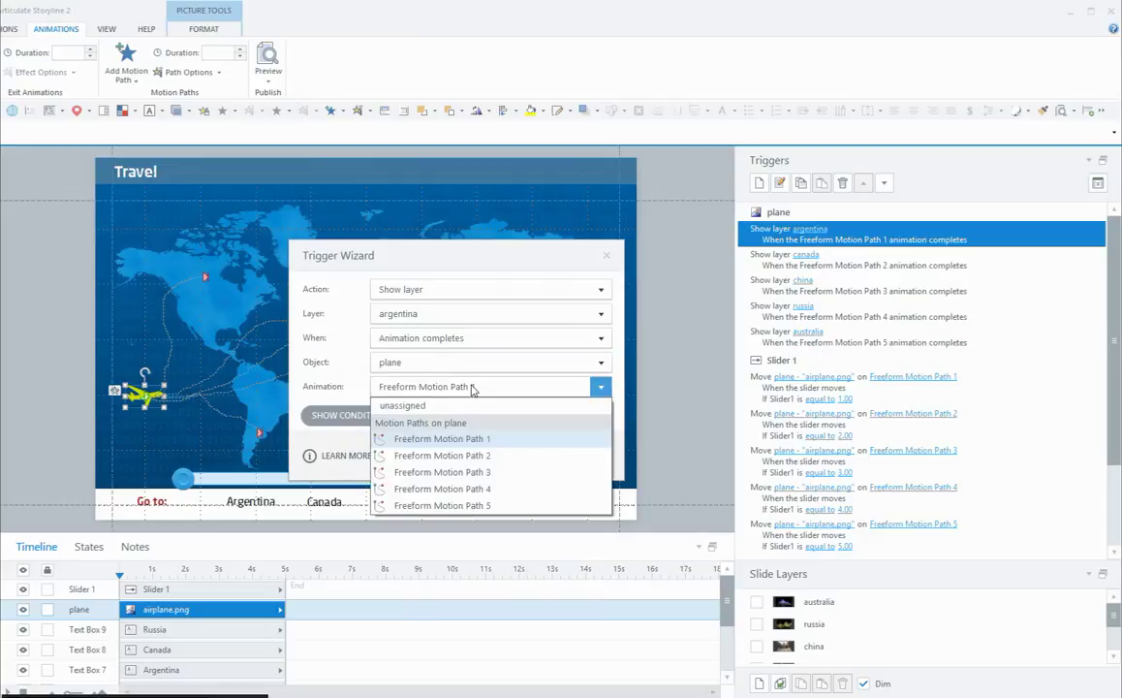
left_click(483, 441)
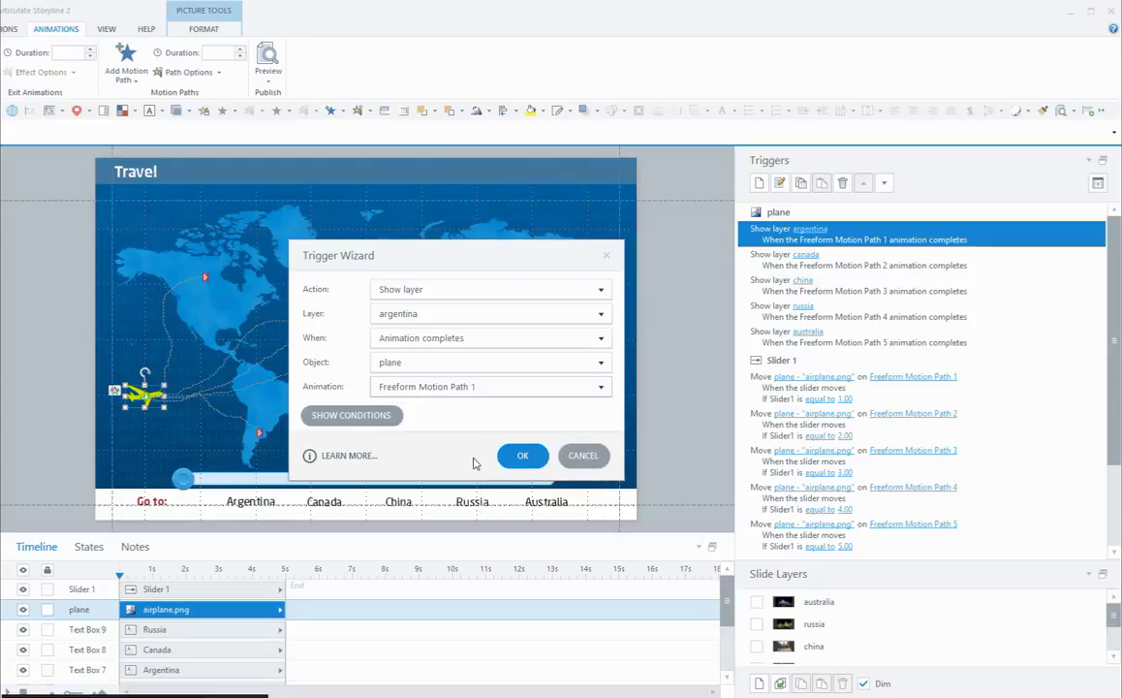
left_click(531, 457)
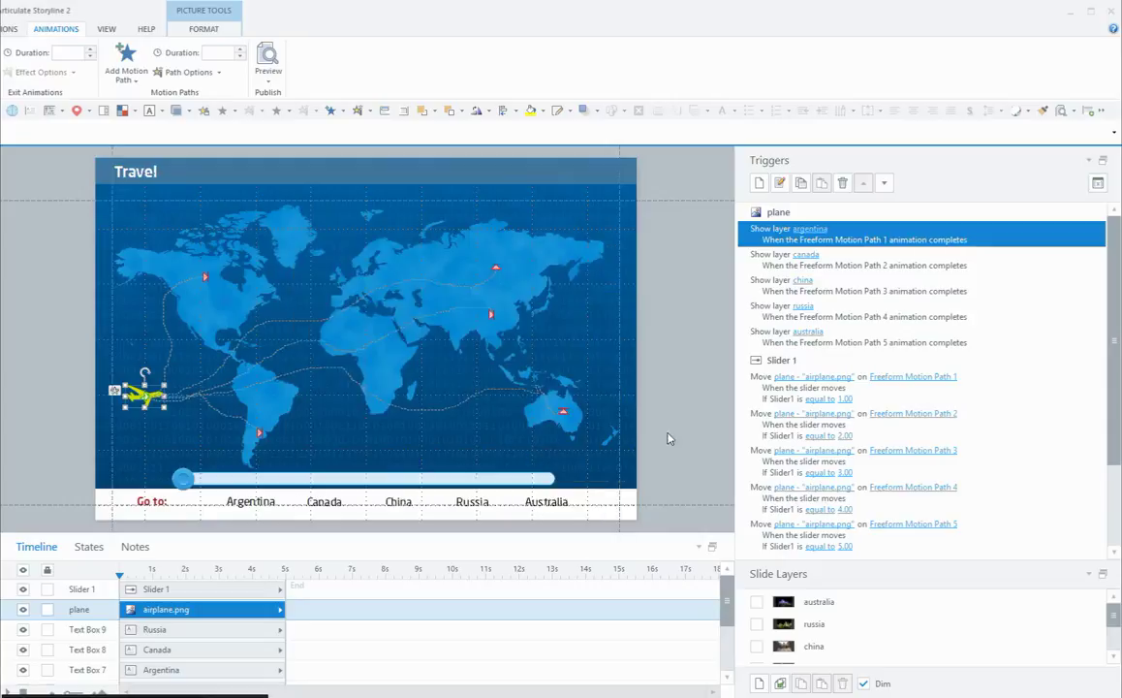
Open the slider trigger that moves the plane on Freeform Motion Path 2, review its settings and condition, and close it
left_click(768, 428)
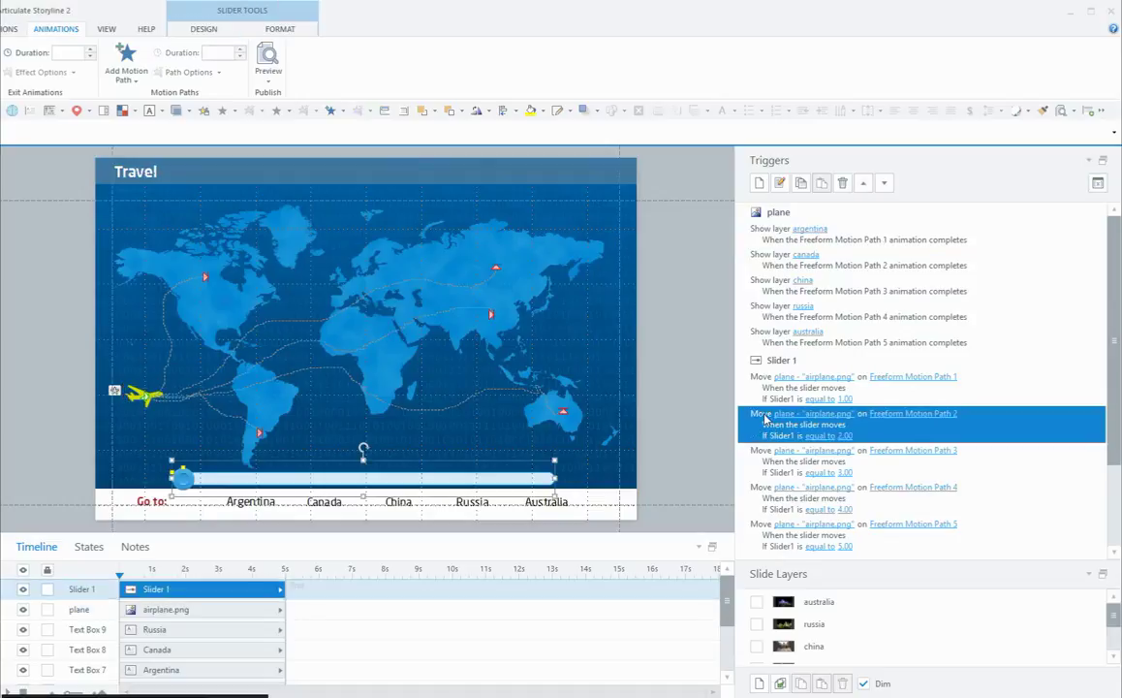
double_click(765, 418)
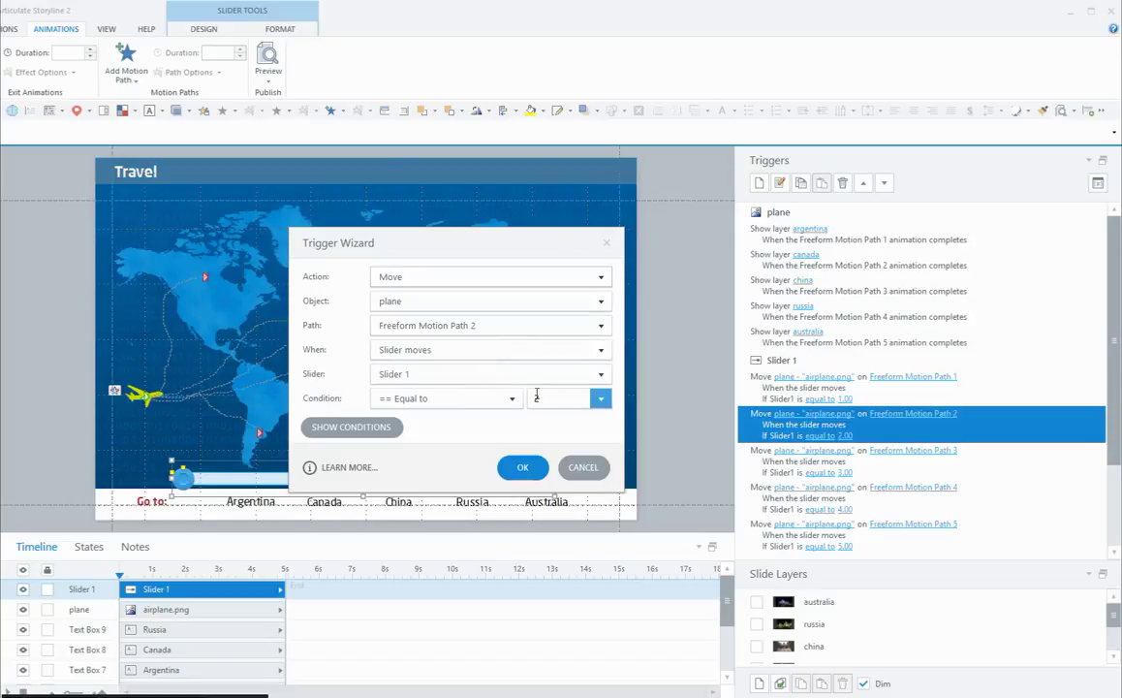
left_click(522, 467)
Look through the slider triggers for Freeform Motion Paths 3 to 5 and the plane's trigger that shows the canada layer
left_click(762, 463)
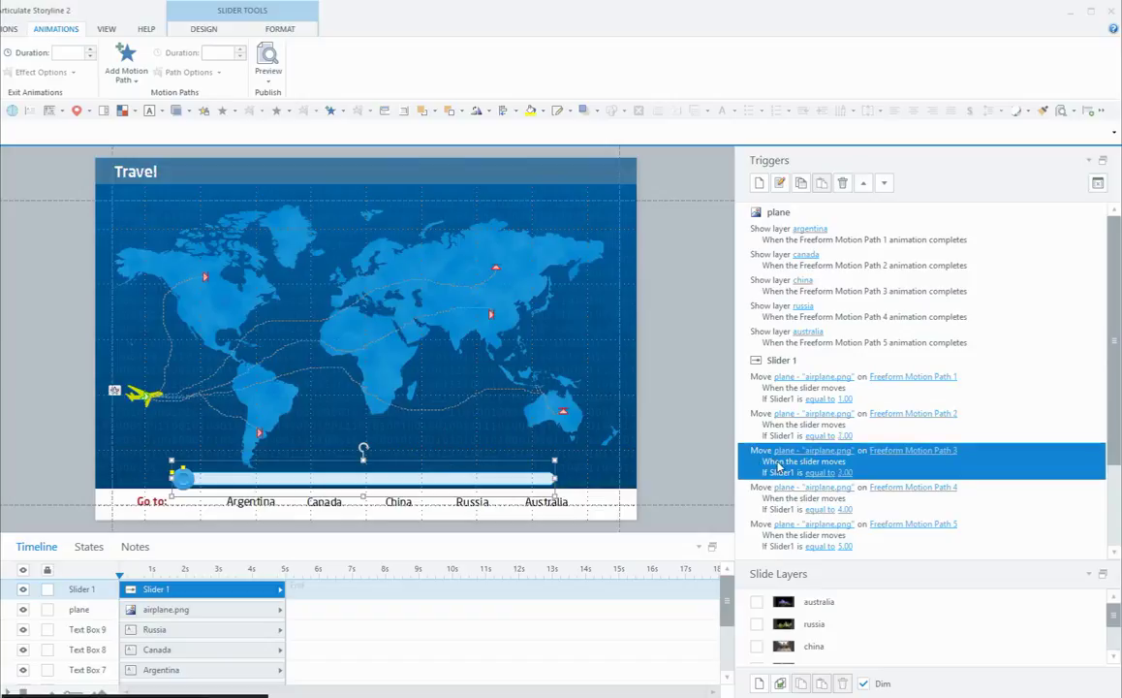
left_click_drag(761, 464, 762, 494)
left_click(767, 539)
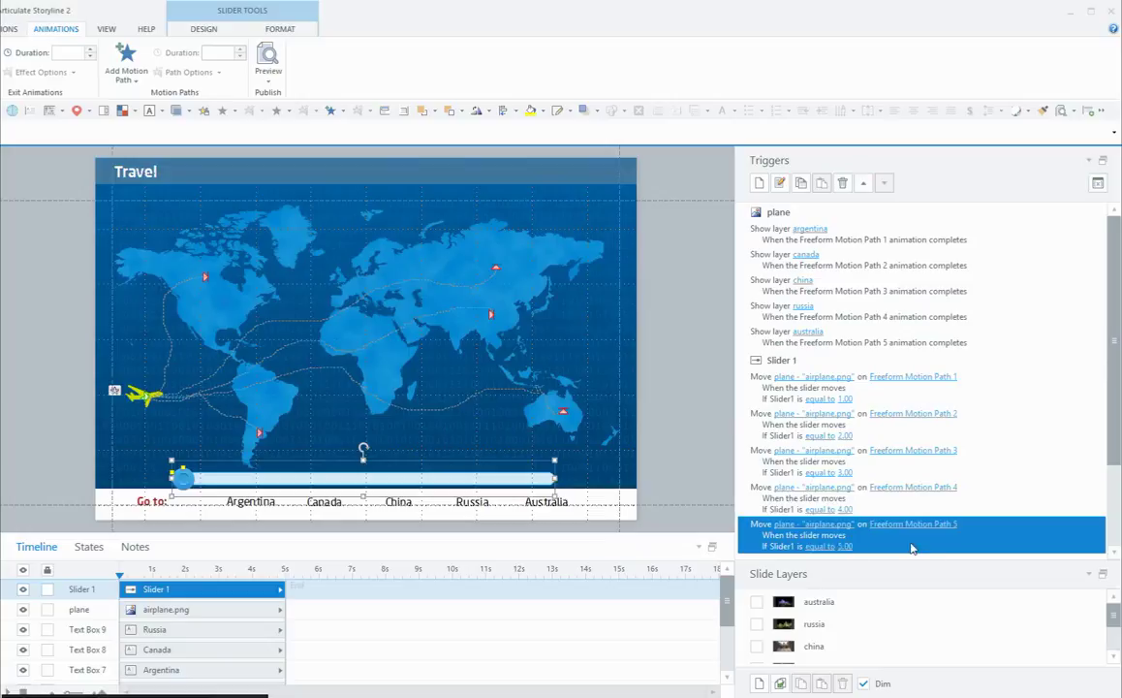
left_click(966, 270)
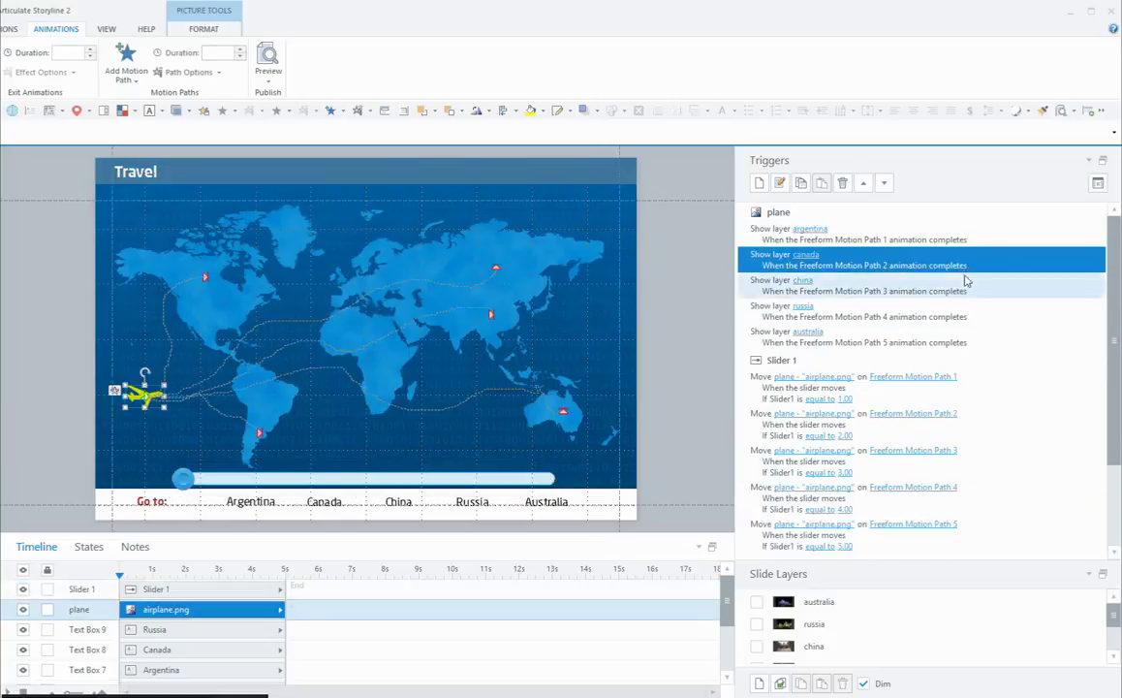